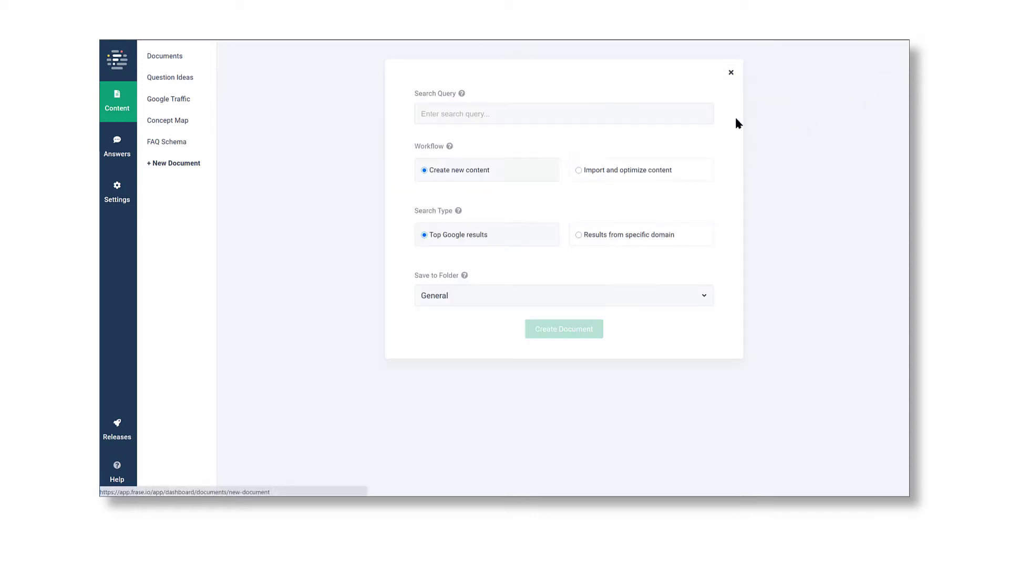
Create a Frase document for 'best content marketing apps' and insert the Curata statistic from the brief
click(493, 110)
text(best content marketing apps)
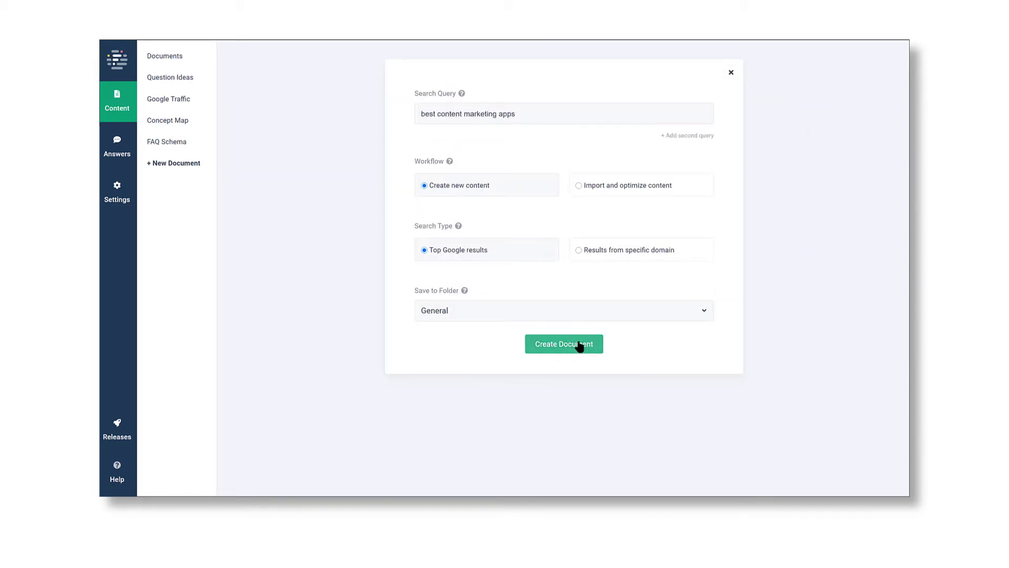
click(579, 344)
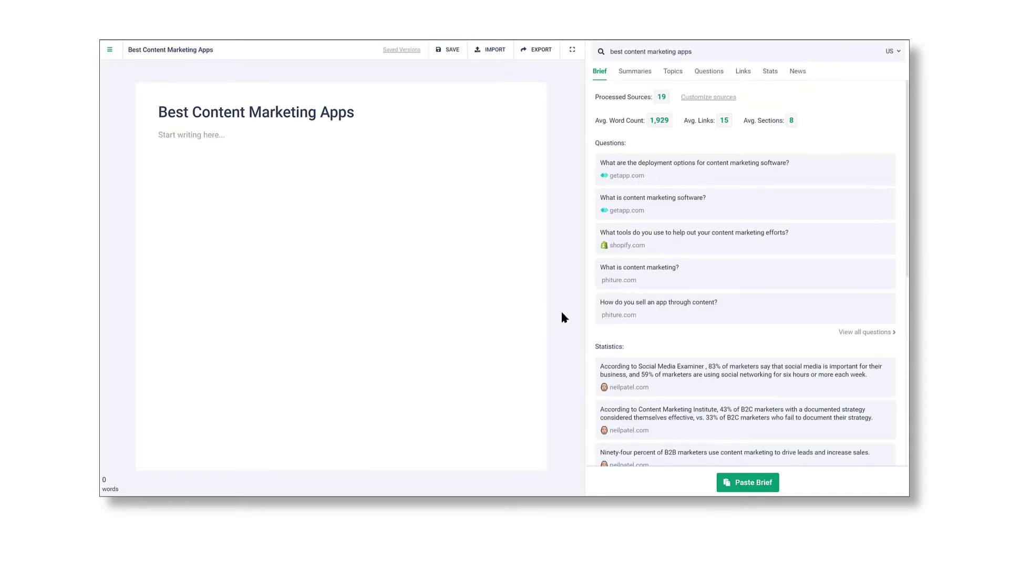
scroll(702, 197, down, 5)
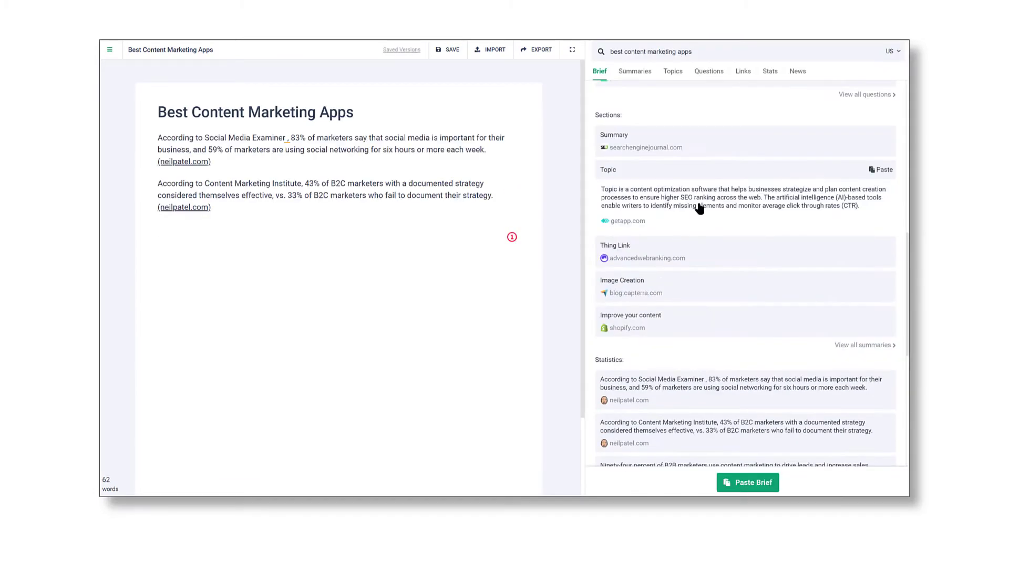
click(686, 327)
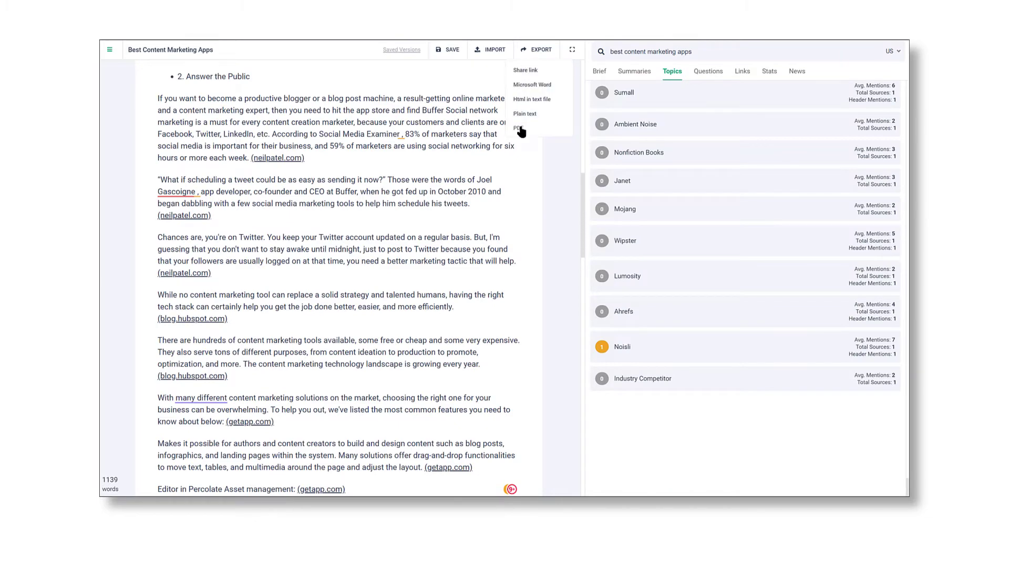
Export the document as a PDF and confirm printing from the preview
click(519, 129)
scroll(444, 224, down, 5)
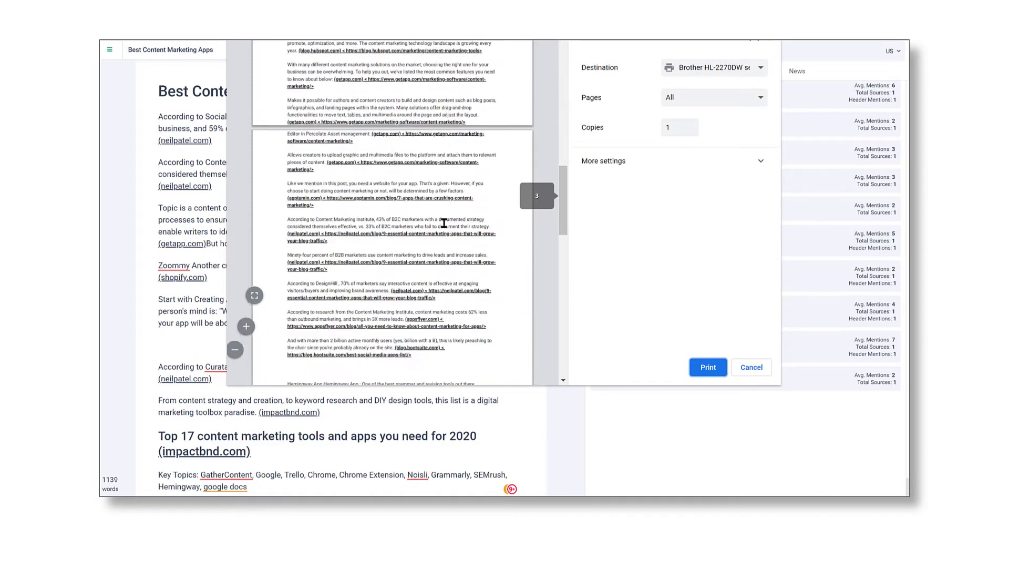
click(708, 367)
scroll(466, 325, down, 10)
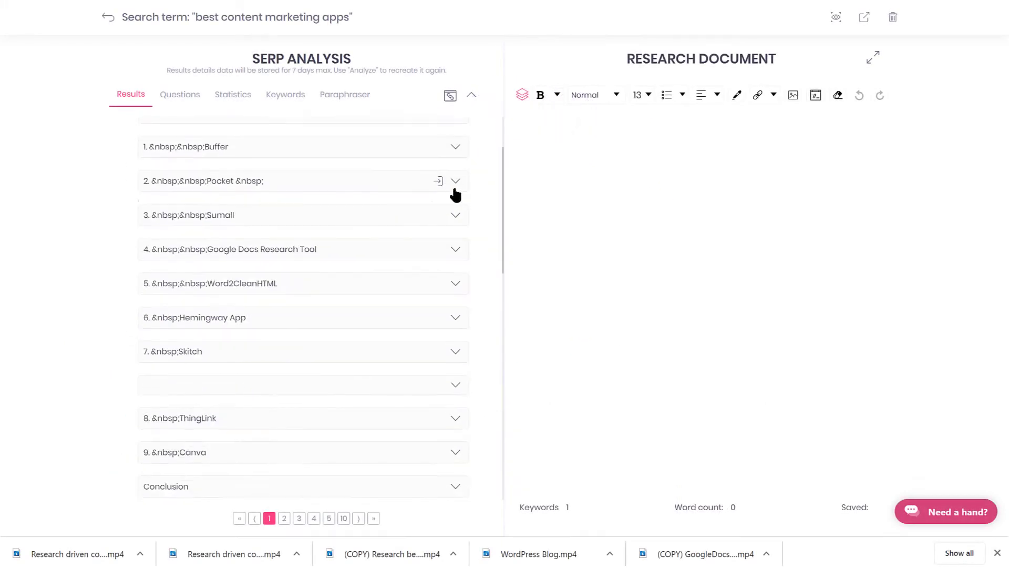
Expand the Pocket result and add its first two paragraphs and image to the research document
click(455, 181)
click(473, 264)
scroll(306, 326, down, 3)
click(475, 289)
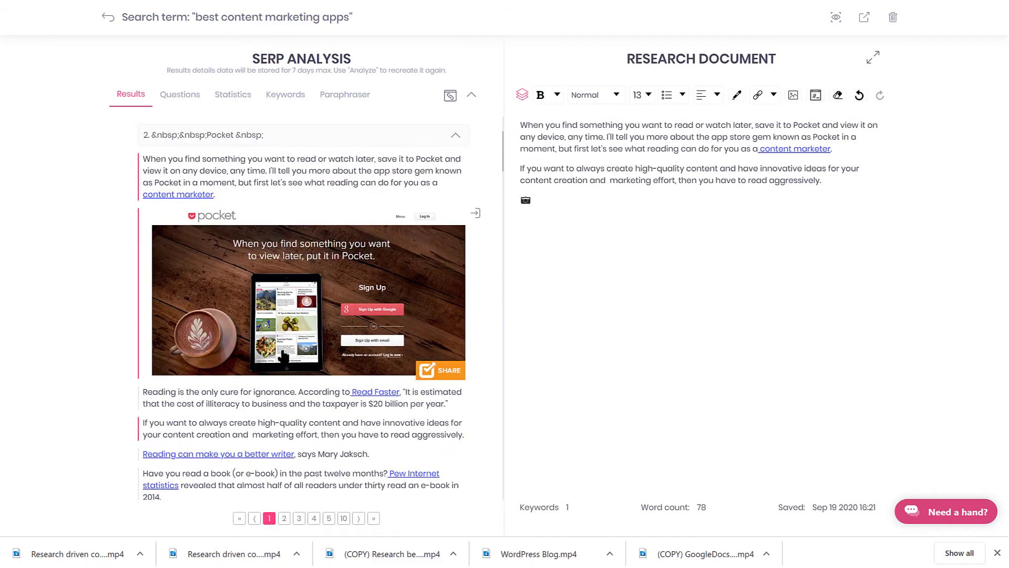
scroll(284, 357, down, 5)
click(282, 342)
scroll(282, 368, down, 3)
Add Pocket's Read it later, Better yet, Reading is the benchmark and Sign up for free items, plus another image
click(282, 410)
scroll(279, 368, down, 4)
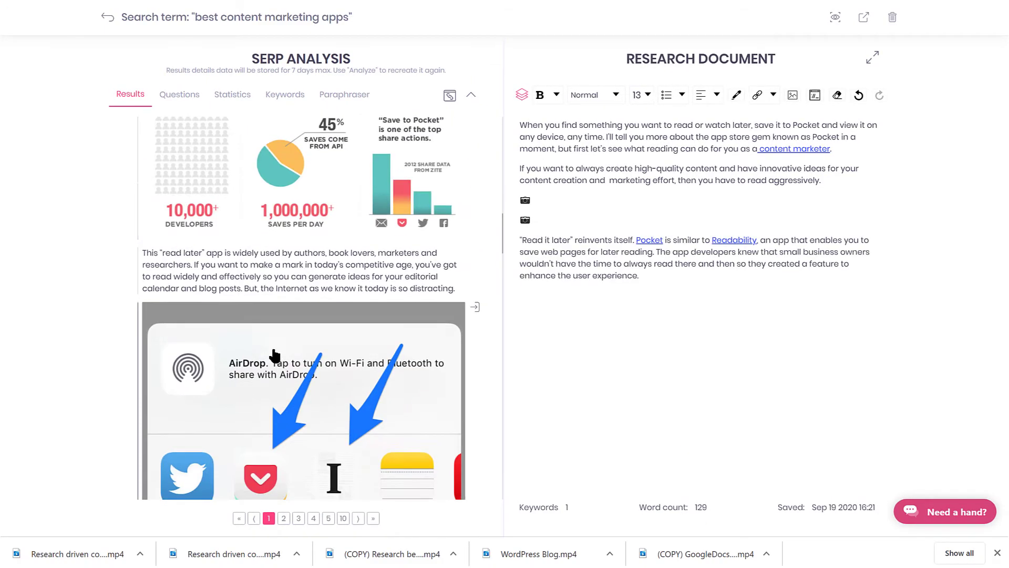
click(274, 355)
scroll(282, 365, down, 2)
scroll(282, 365, down, 5)
click(462, 361)
click(281, 428)
scroll(274, 394, down, 5)
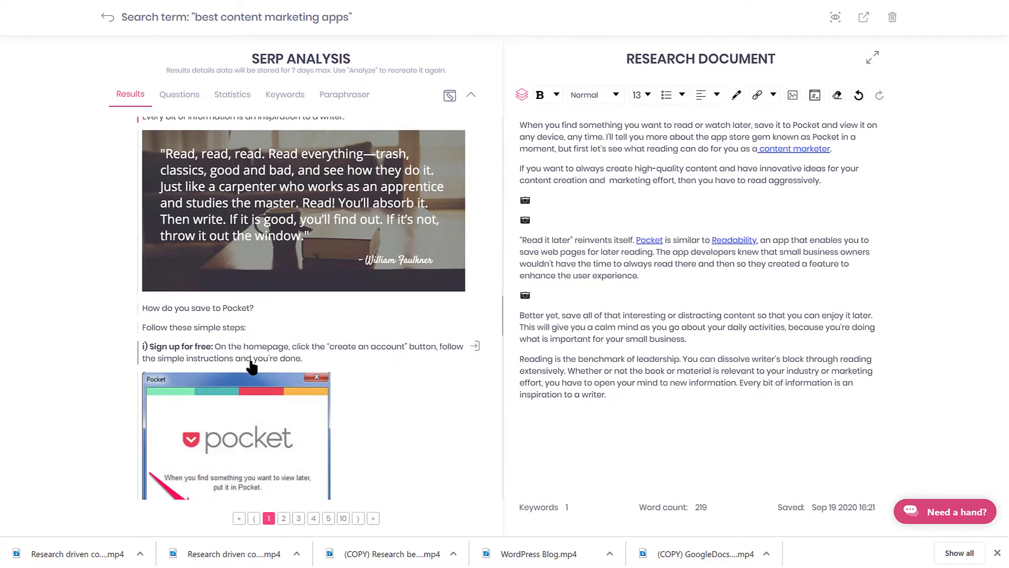
click(252, 363)
scroll(268, 373, down, 10)
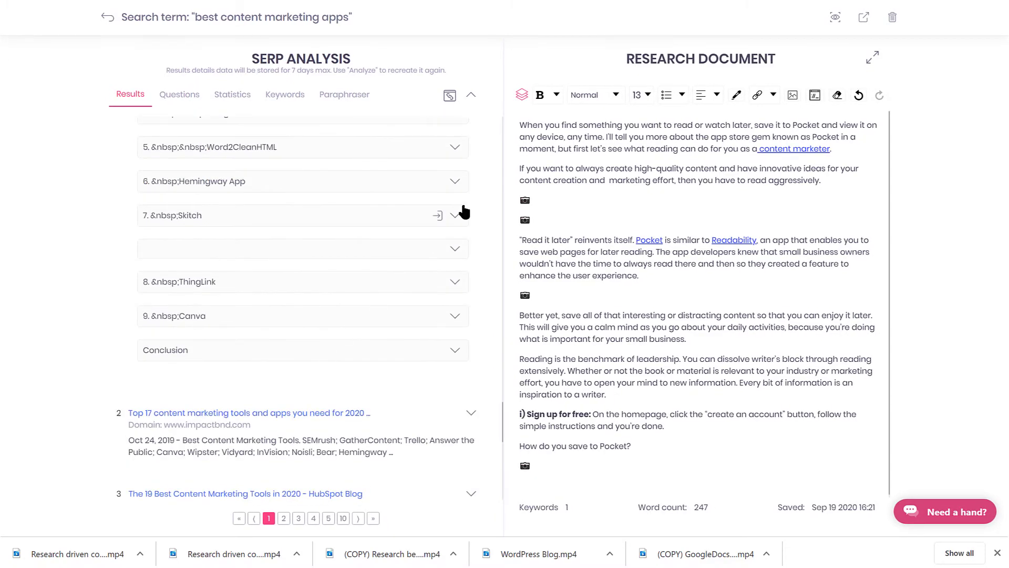
Add Hemingway App's Adverbs and App developers realized paragraphs, then a sourced paragraph after 'content marketer.'
click(464, 212)
click(315, 295)
scroll(311, 343, down, 5)
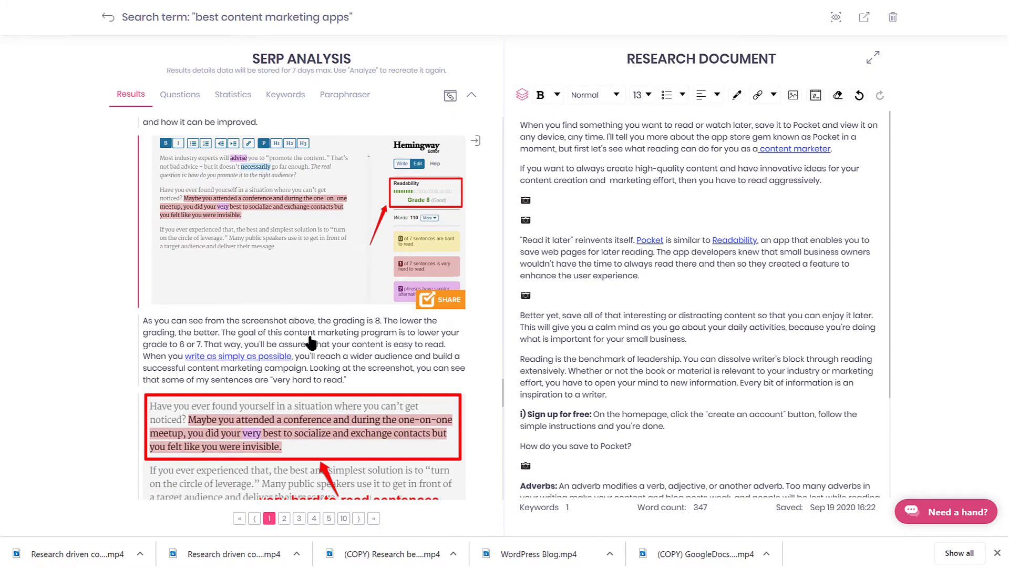
scroll(312, 343, down, 10)
click(313, 357)
scroll(669, 207, up, 5)
click(846, 153)
key(Return)
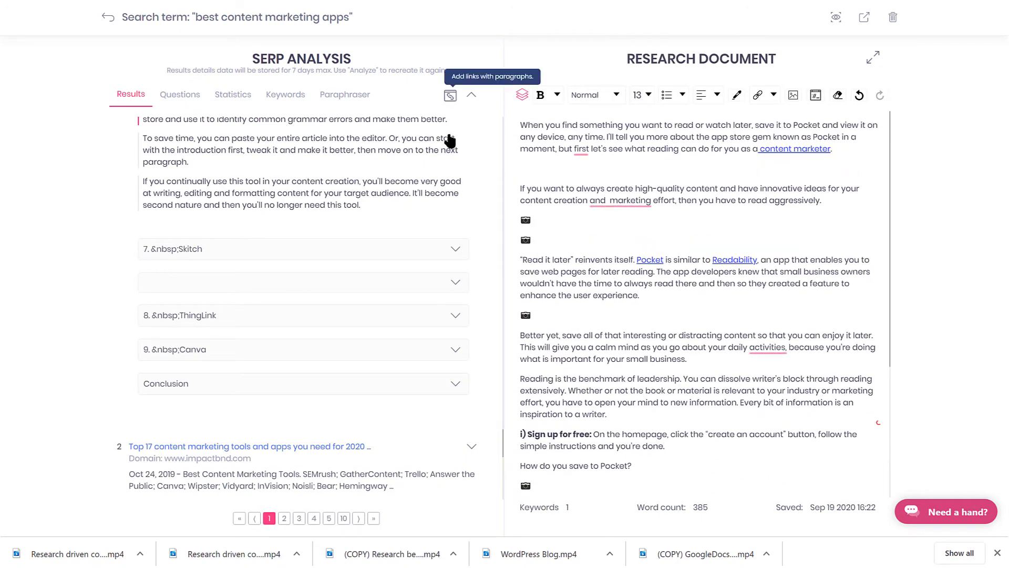
click(383, 196)
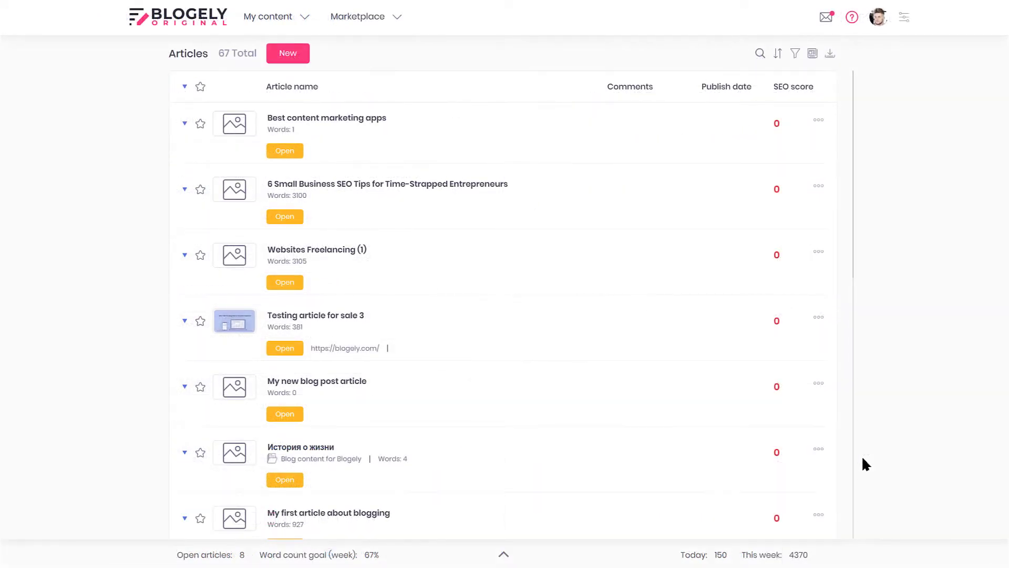
Edit the Intro block of Best content marketing apps and show its article-related research in Assets
click(339, 117)
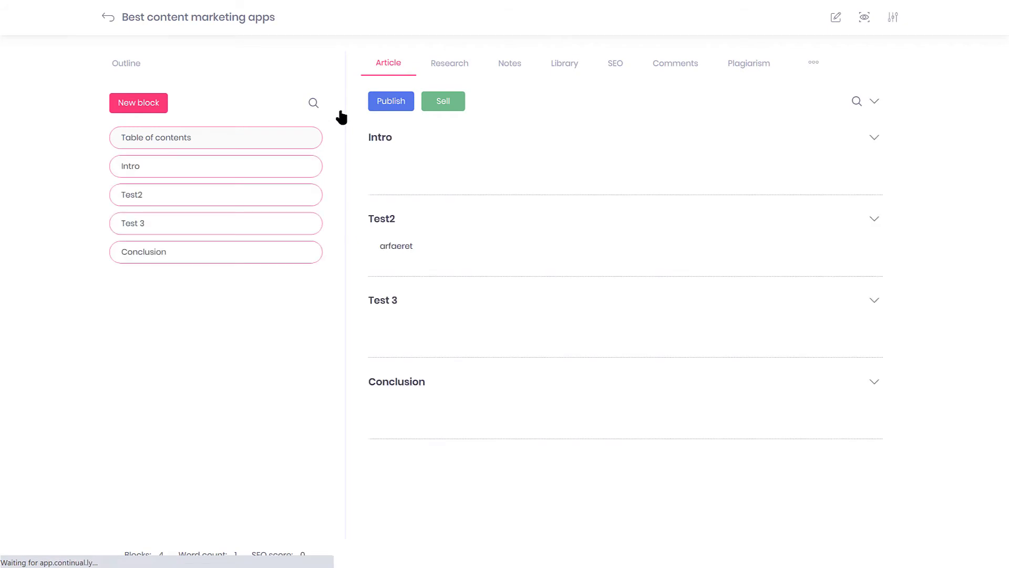
click(395, 177)
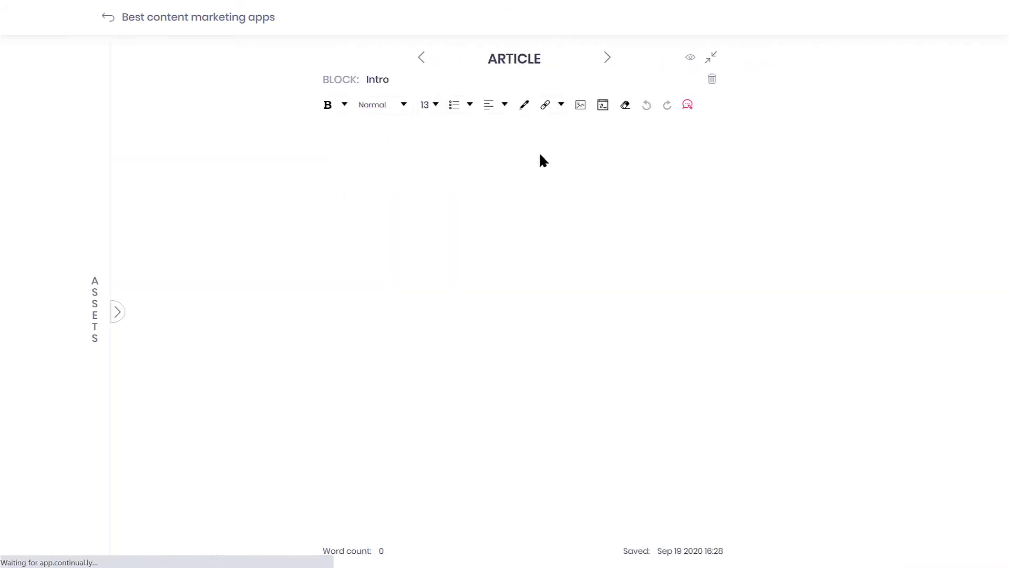
click(117, 311)
click(315, 550)
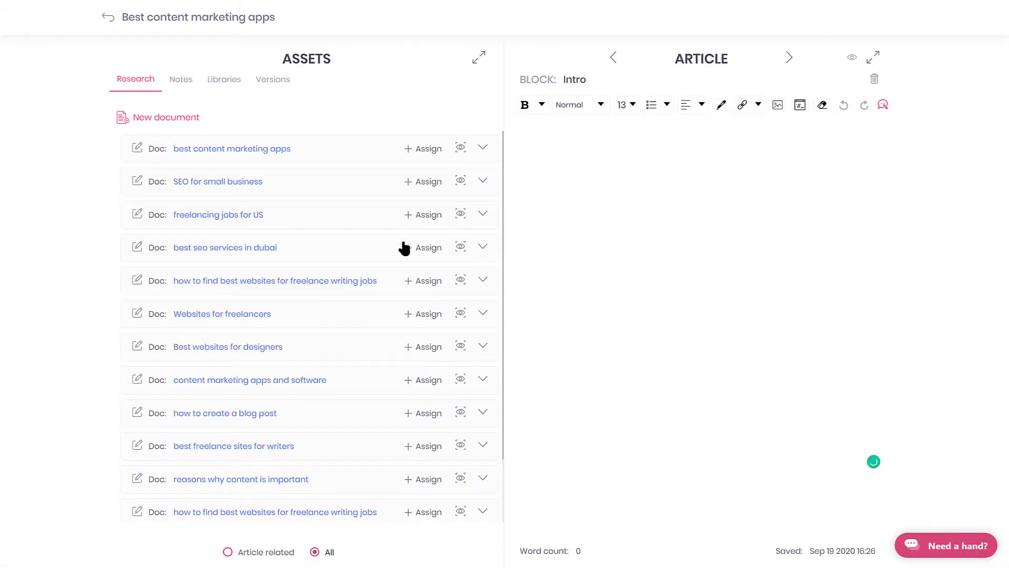
click(228, 551)
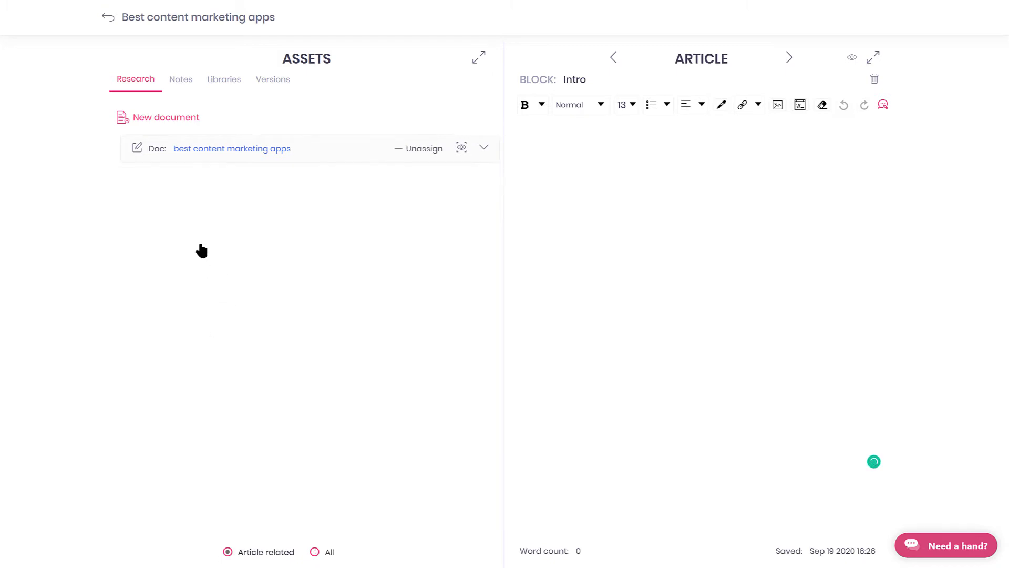
click(198, 149)
Add the reading paragraph from research to the Intro and type 'Best writing apps are:'
scroll(321, 287, down, 20)
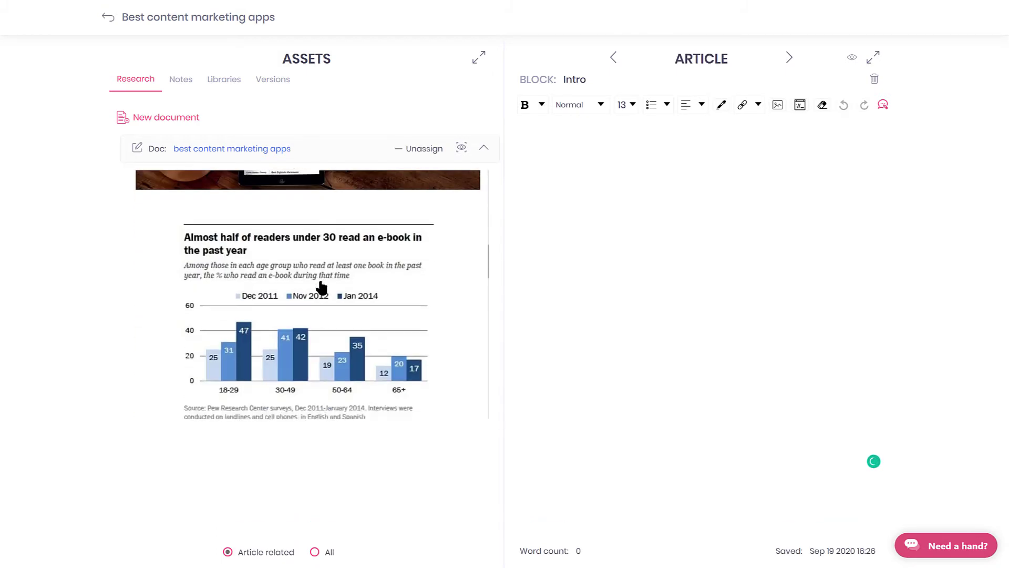
scroll(322, 287, up, 10)
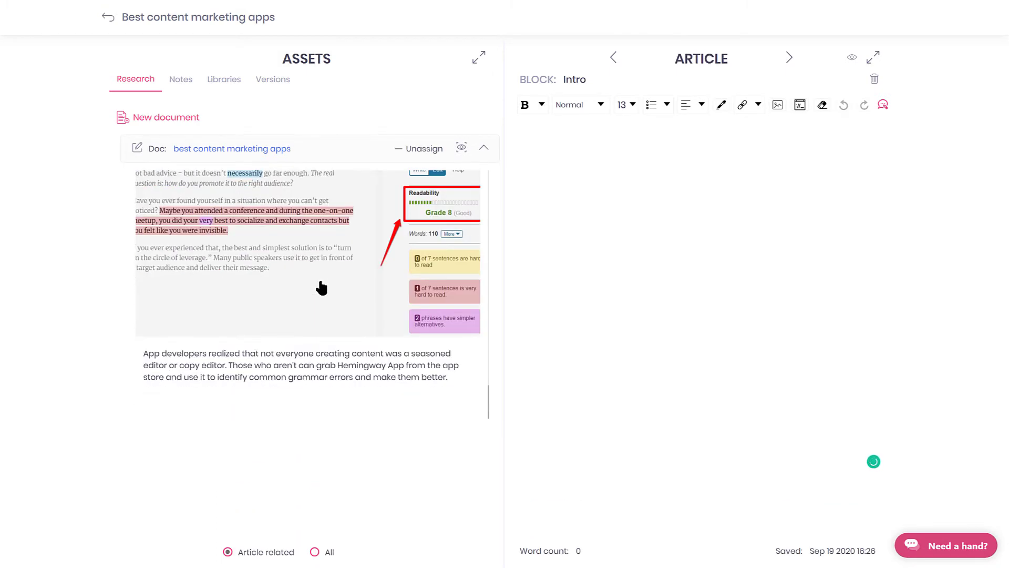
scroll(308, 301, up, 10)
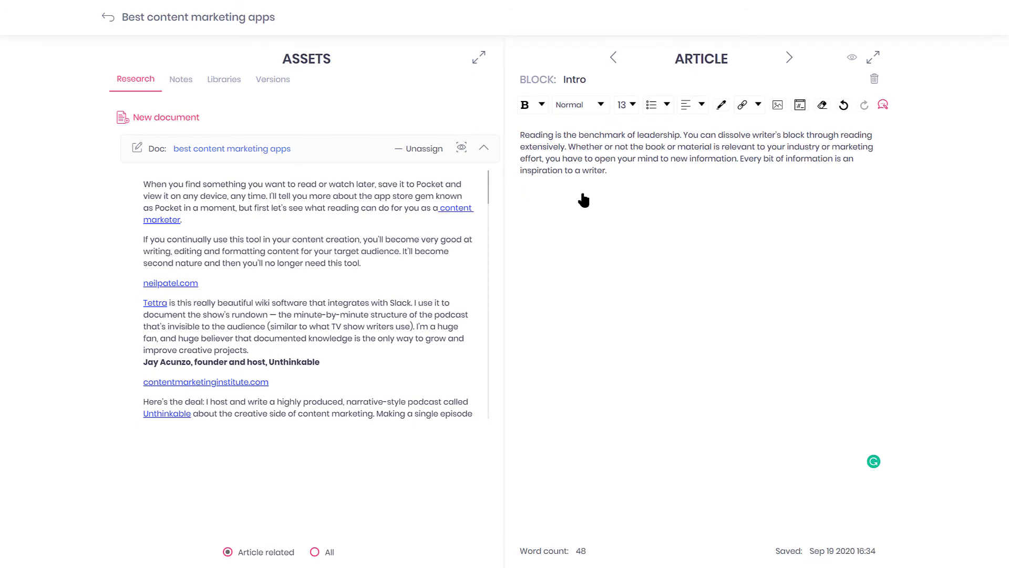
text(Best writing apps are:)
scroll(428, 326, down, 5)
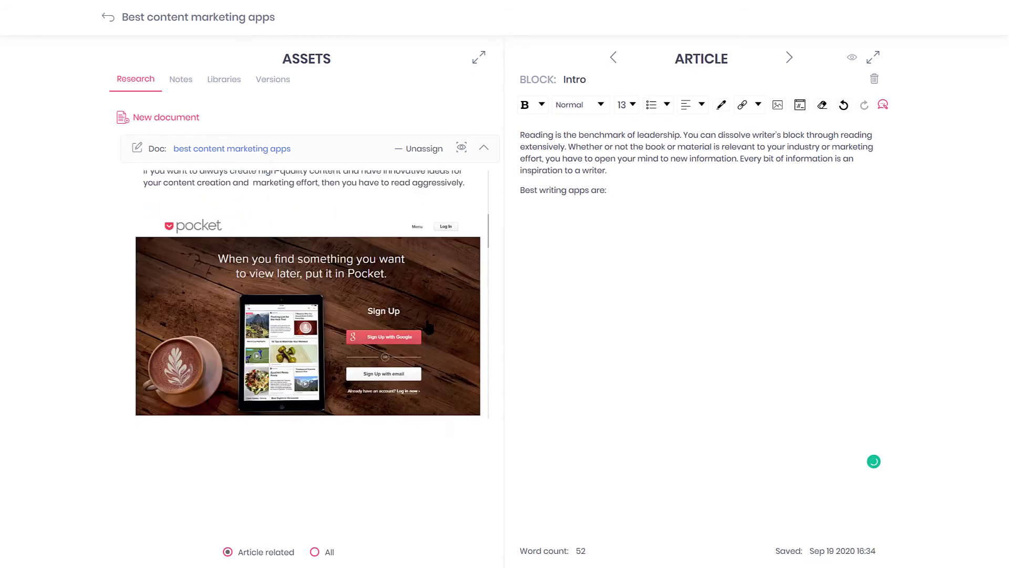
Scroll through the 1,139-word Best Content Marketing Apps document in Frase's editor
scroll(427, 327, down, 5)
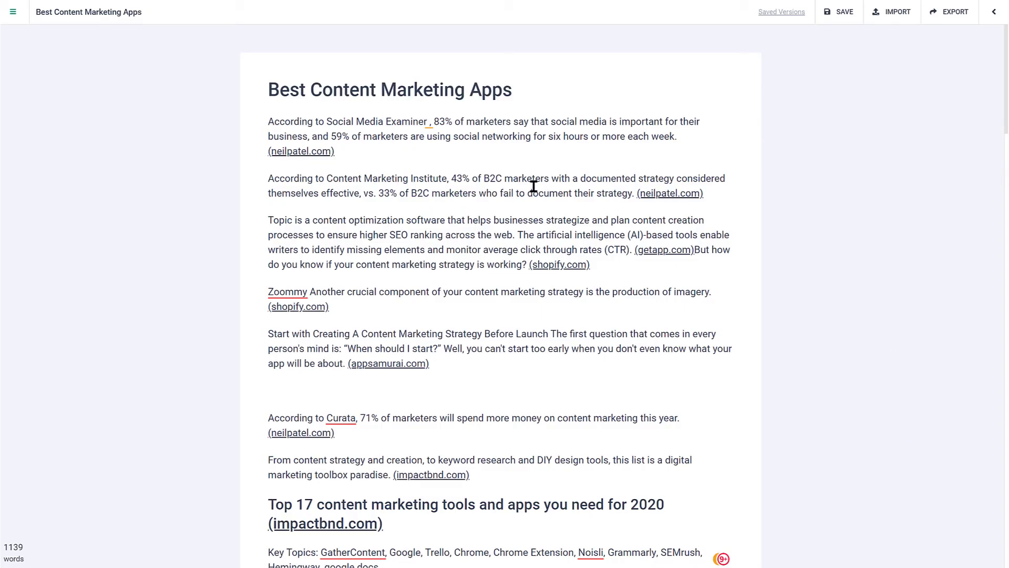
Select all the Best Content Marketing Apps text in the Frase editor with Ctrl+A
key(ctrl+a)
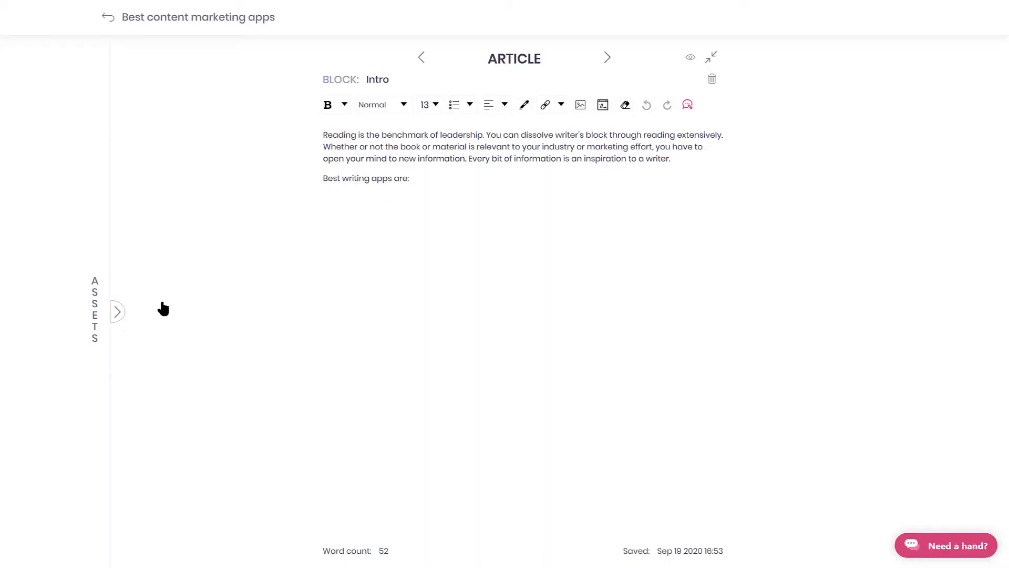
Add an article note named 'Frase research' in Assets Notes and paste the copied research into it
click(116, 315)
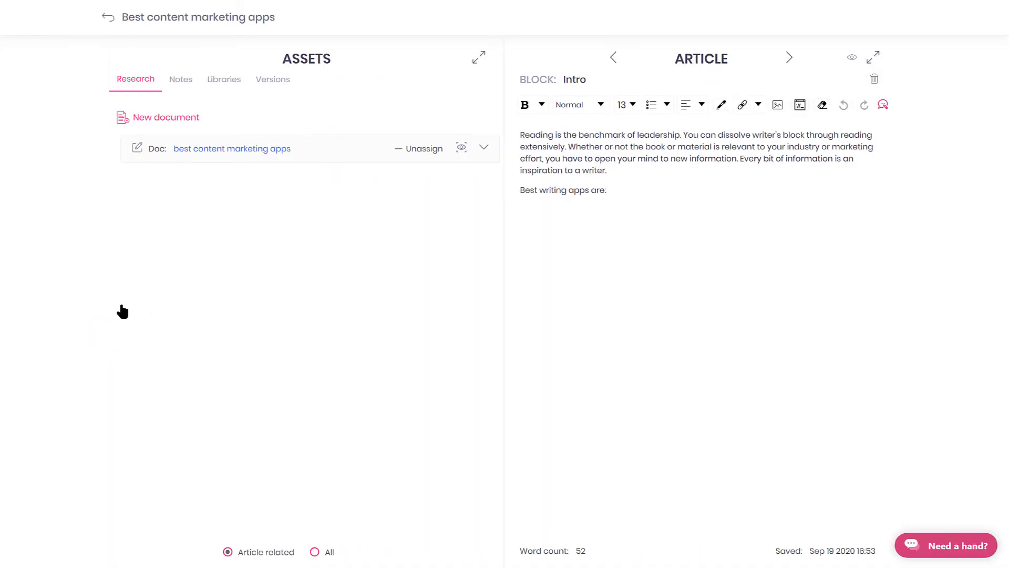
click(191, 85)
click(127, 122)
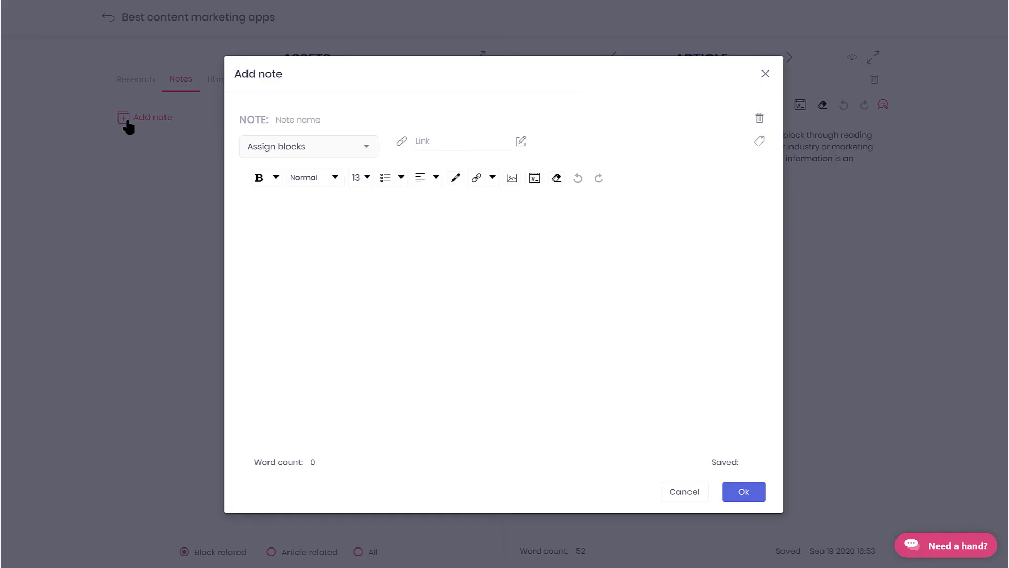
click(320, 126)
text(Frase research)
click(394, 251)
key(ctrl+v)
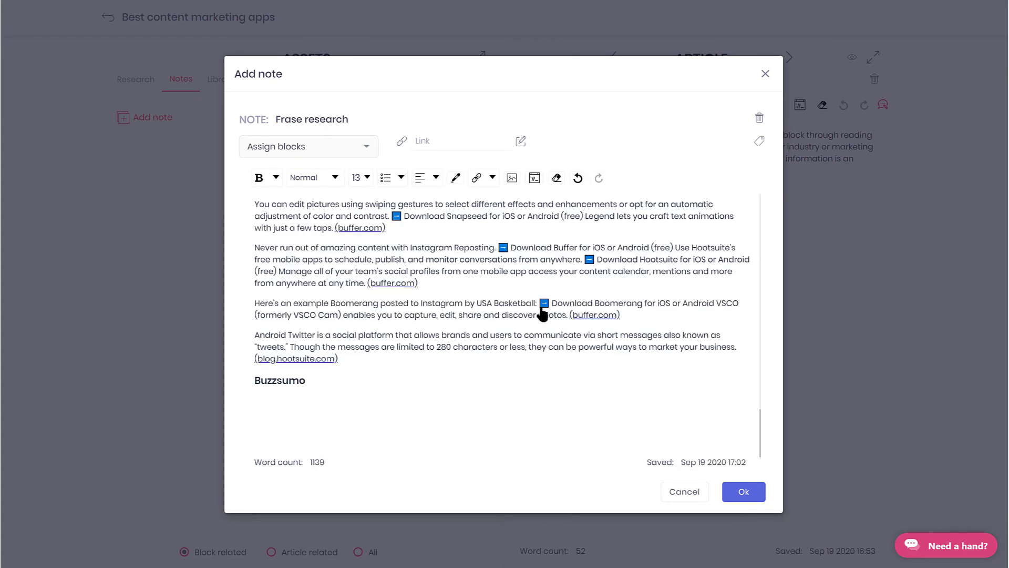
click(742, 493)
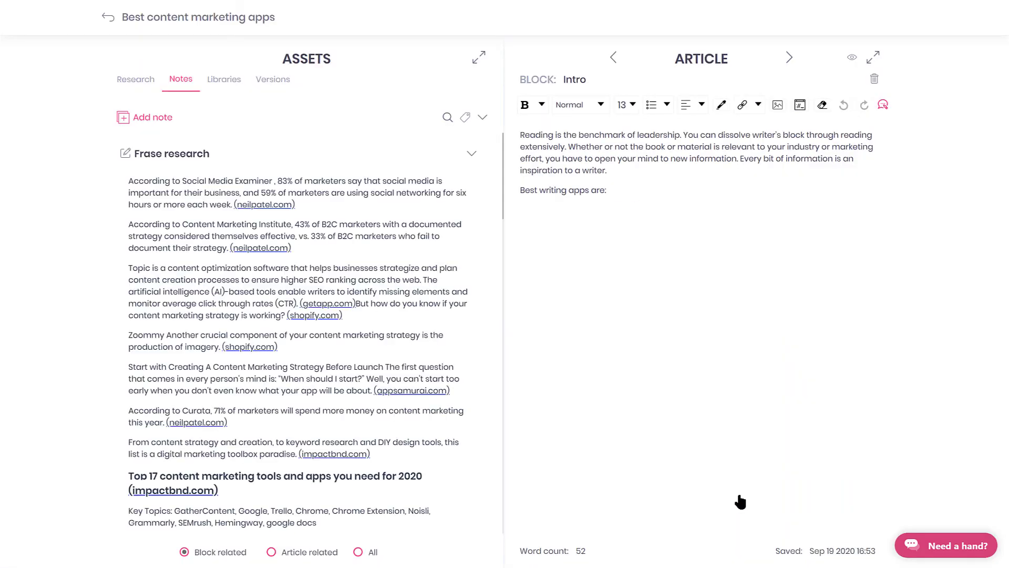
scroll(400, 406, down, 4)
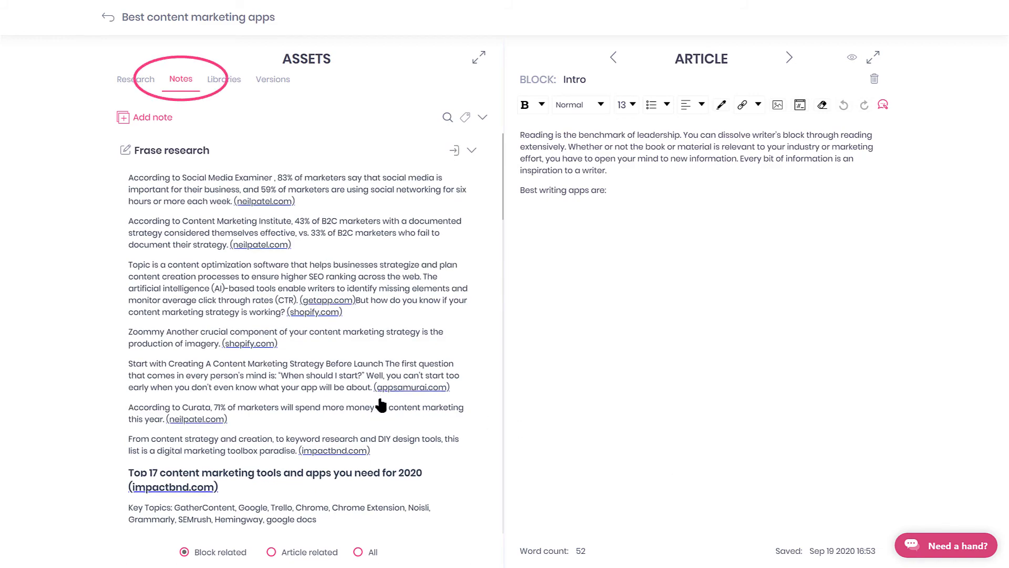
scroll(381, 405, down, 15)
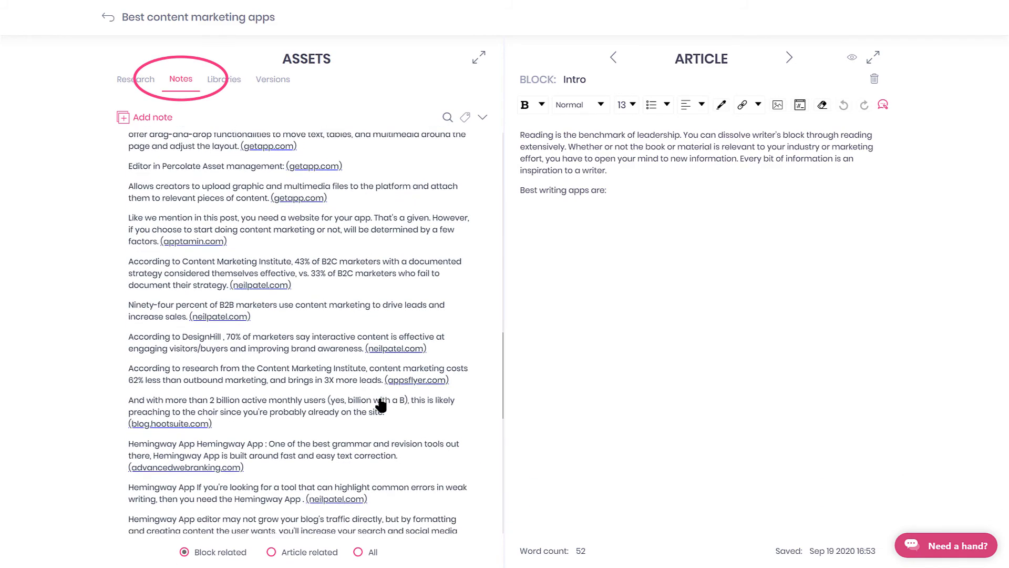
scroll(382, 405, up, 15)
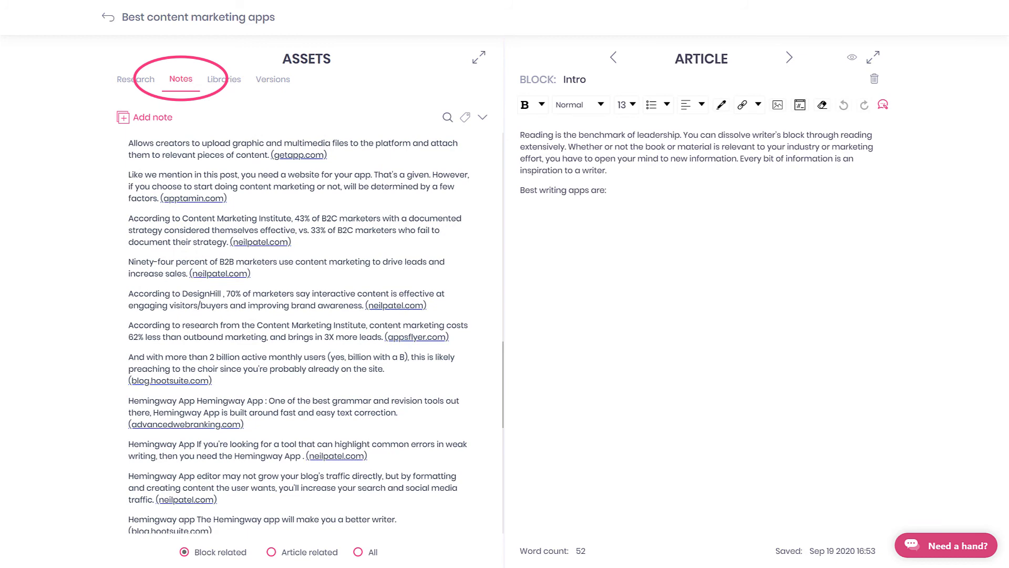